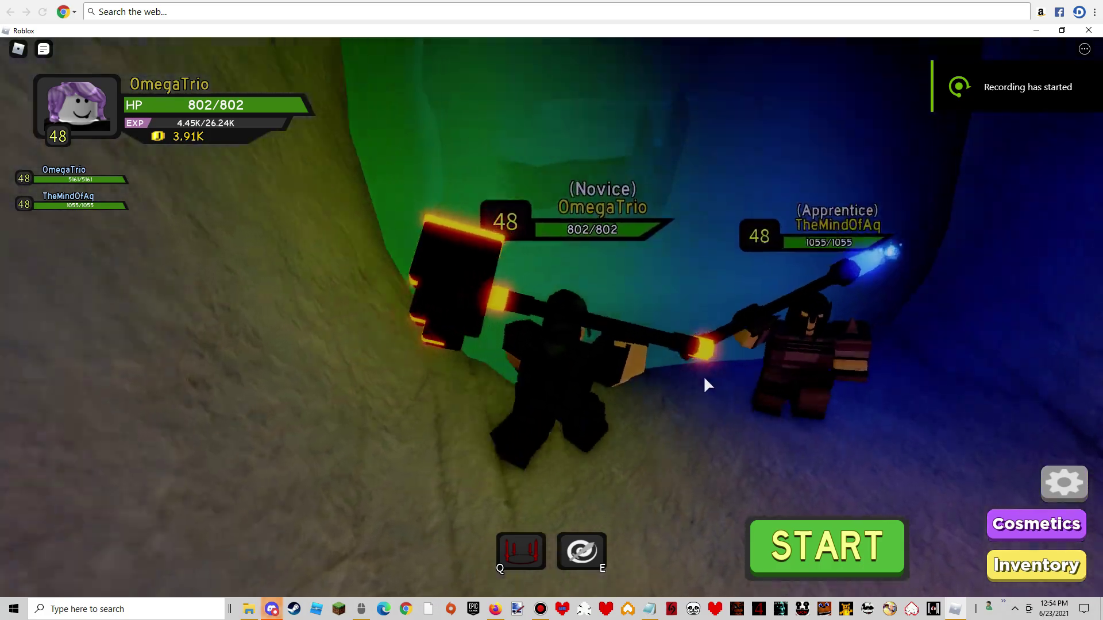
Turn the camera around the character and start the dungeon run.
left_click_drag(524, 395, 551, 318)
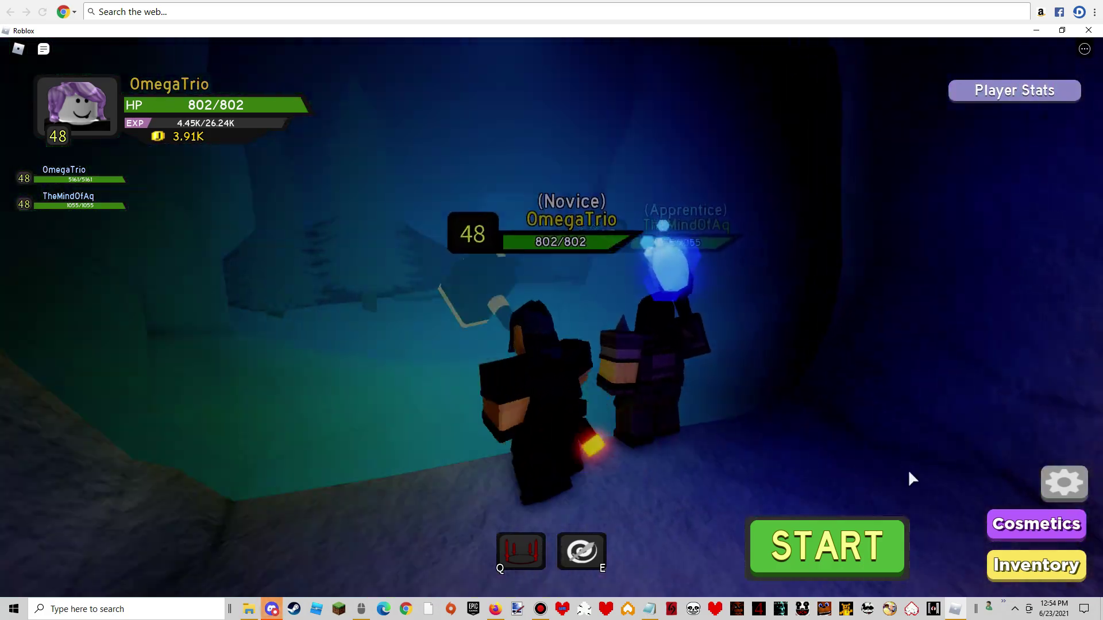
left_click(827, 547)
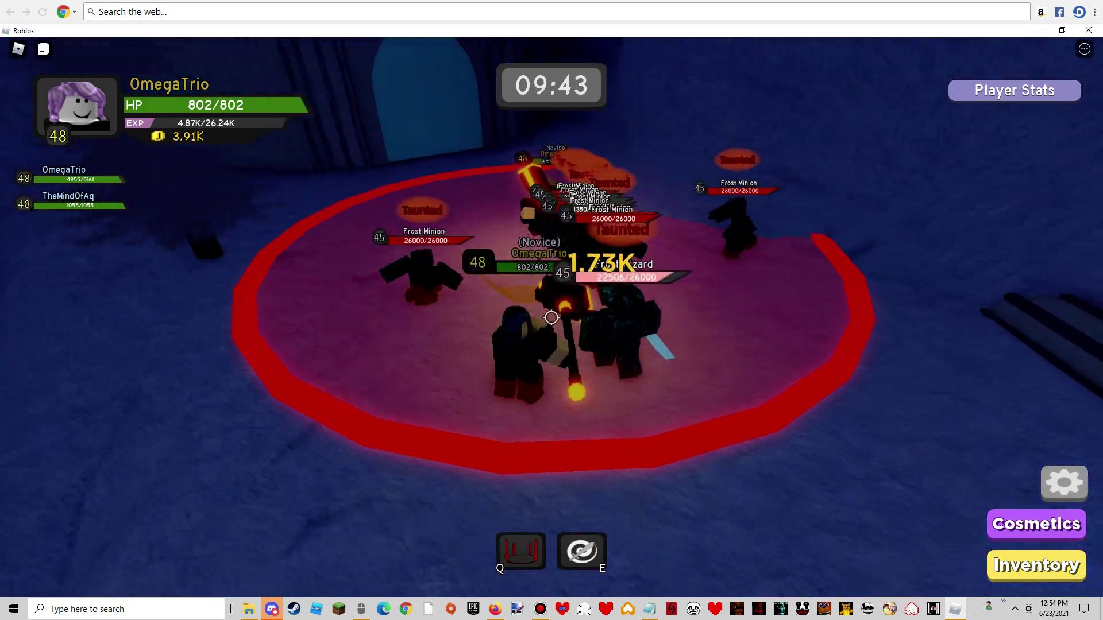
Clear the first Frost Minion and Wizard pack with repeated Q and E abilities.
key("q")
key("e")
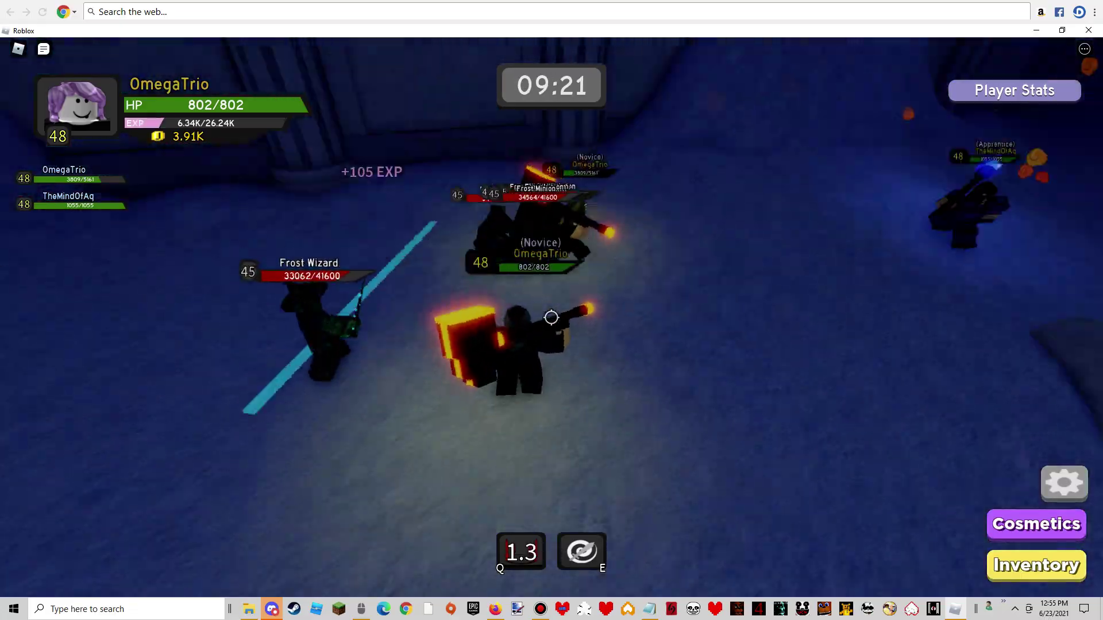
key("e")
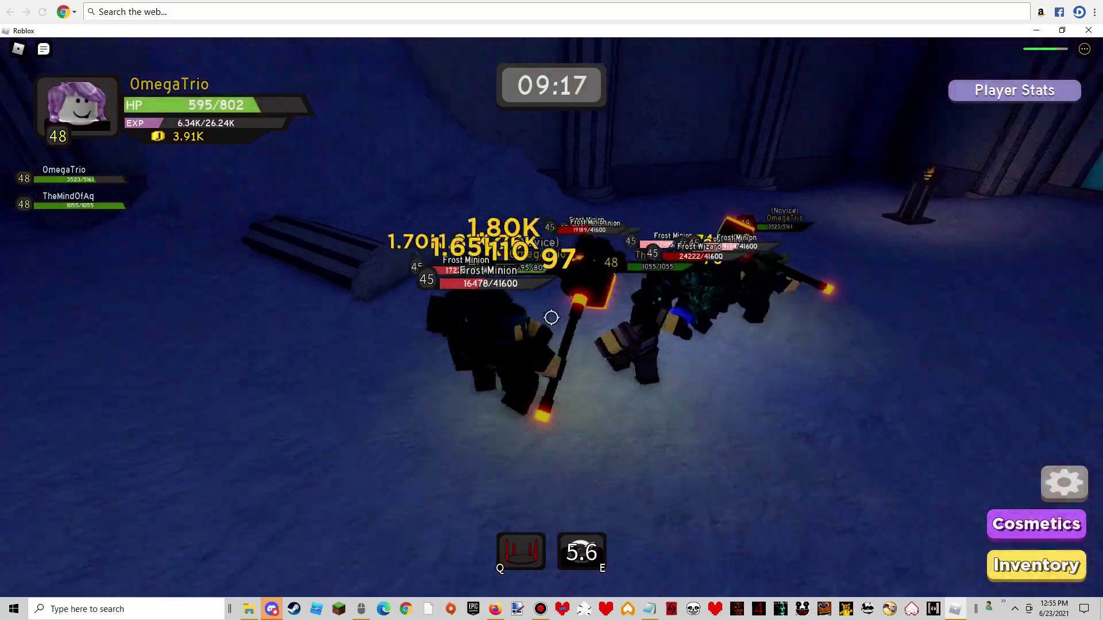
key("q")
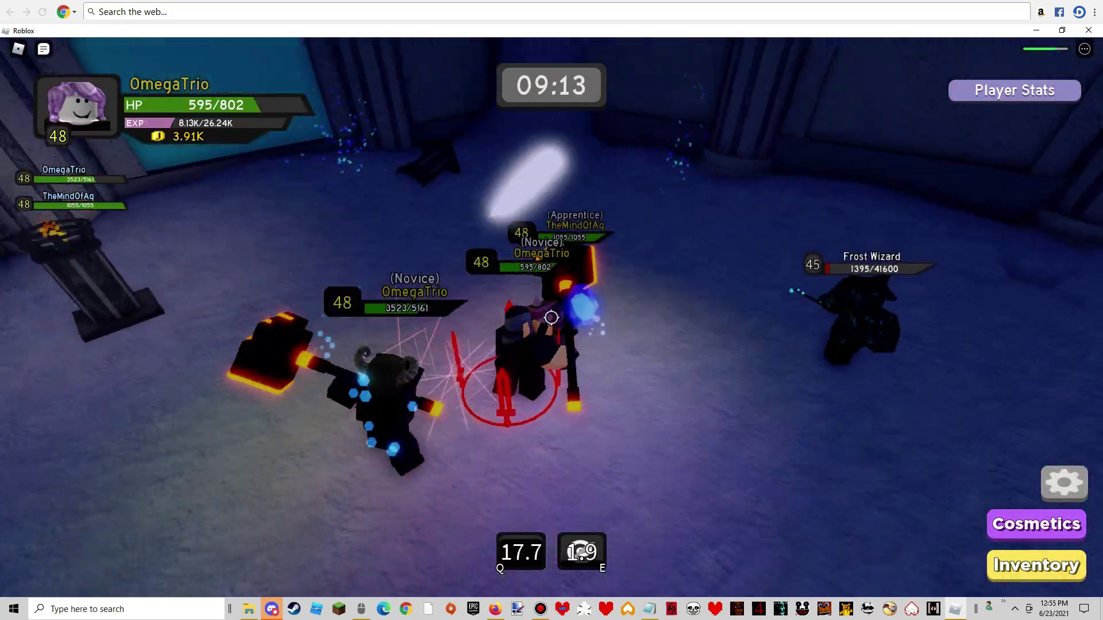
key("e")
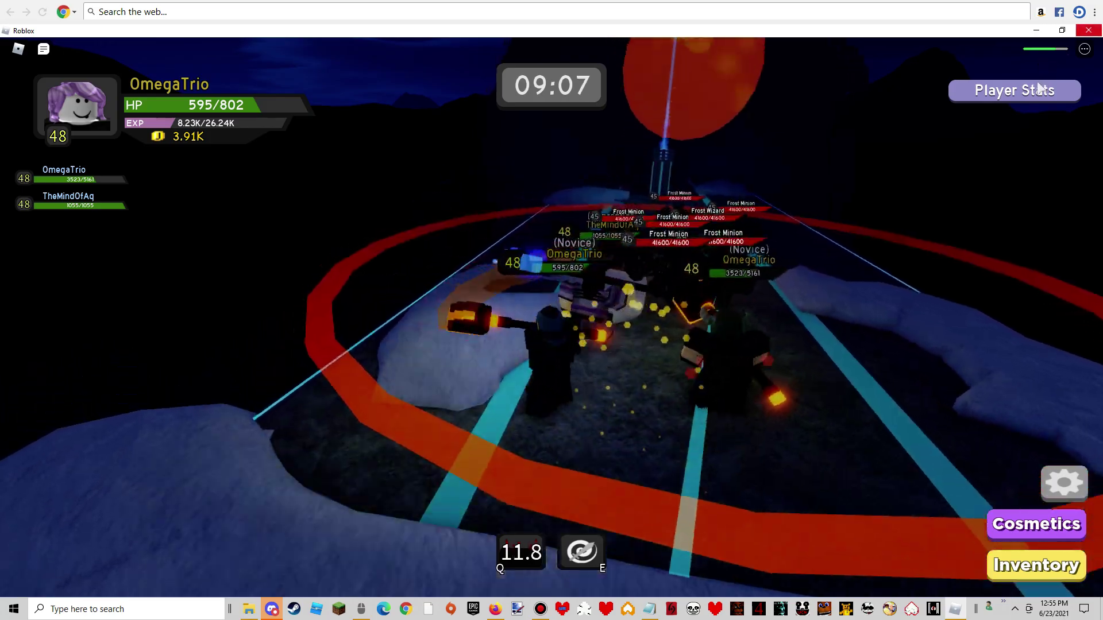
Show the party's damage stats and open fire on the Frost Minions with Q and E.
left_click(1041, 88)
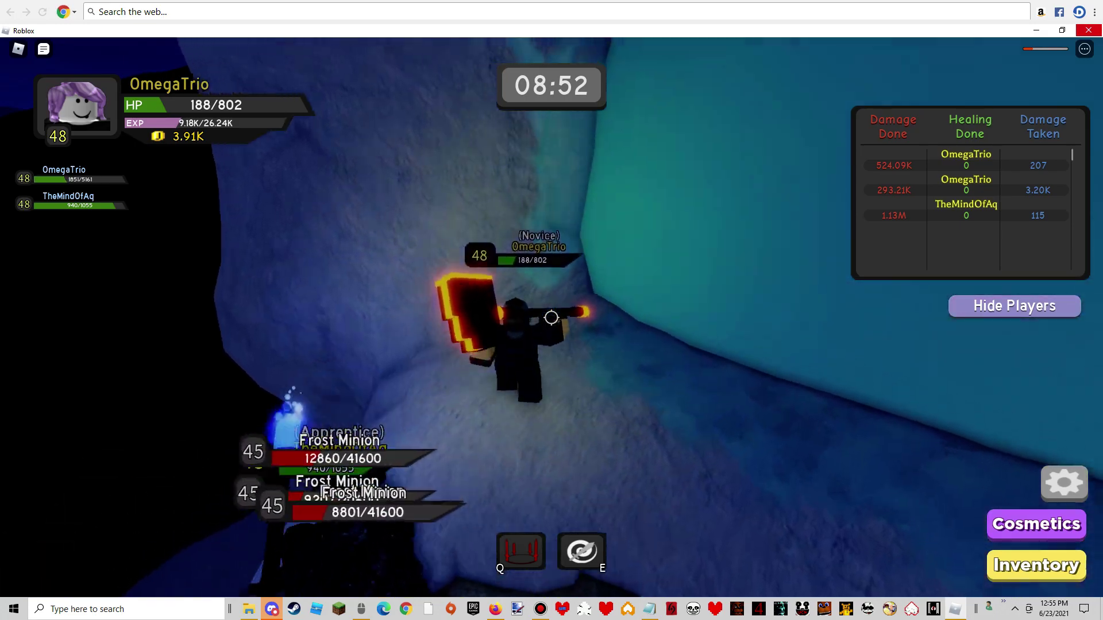
key("q")
key("e")
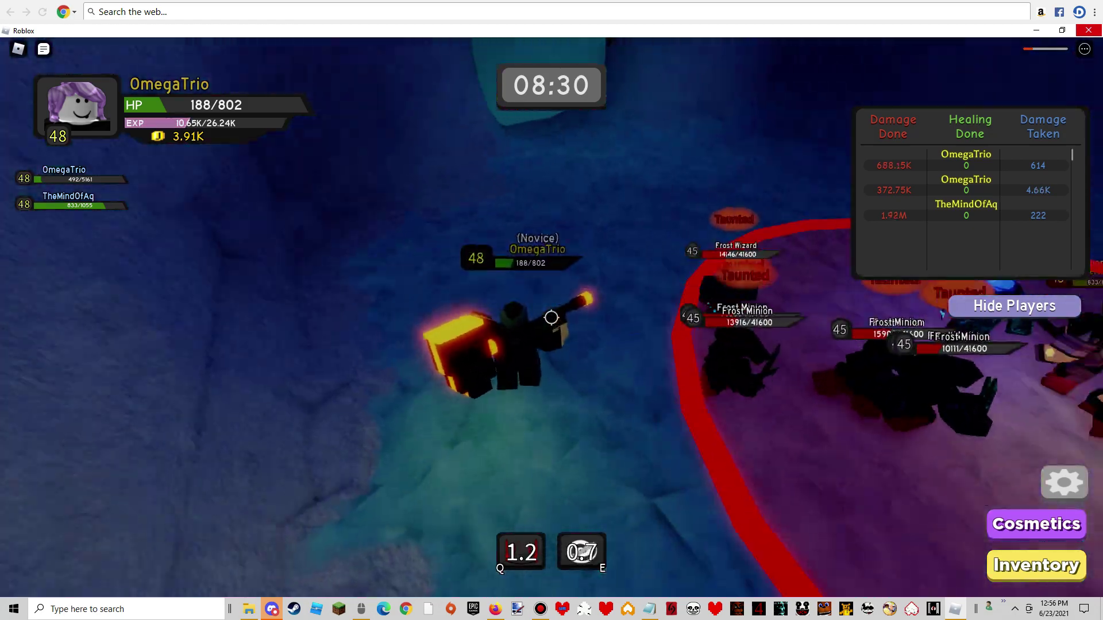
Keep blasting the Frost Wizard and minion pack until the character is knocked out.
key("q")
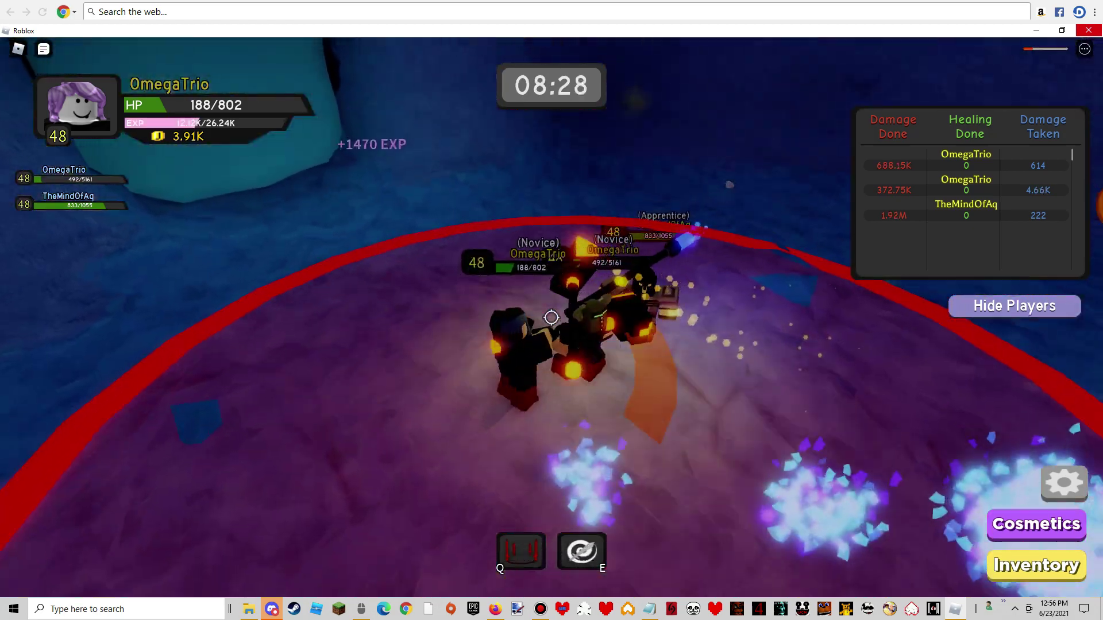
key("e")
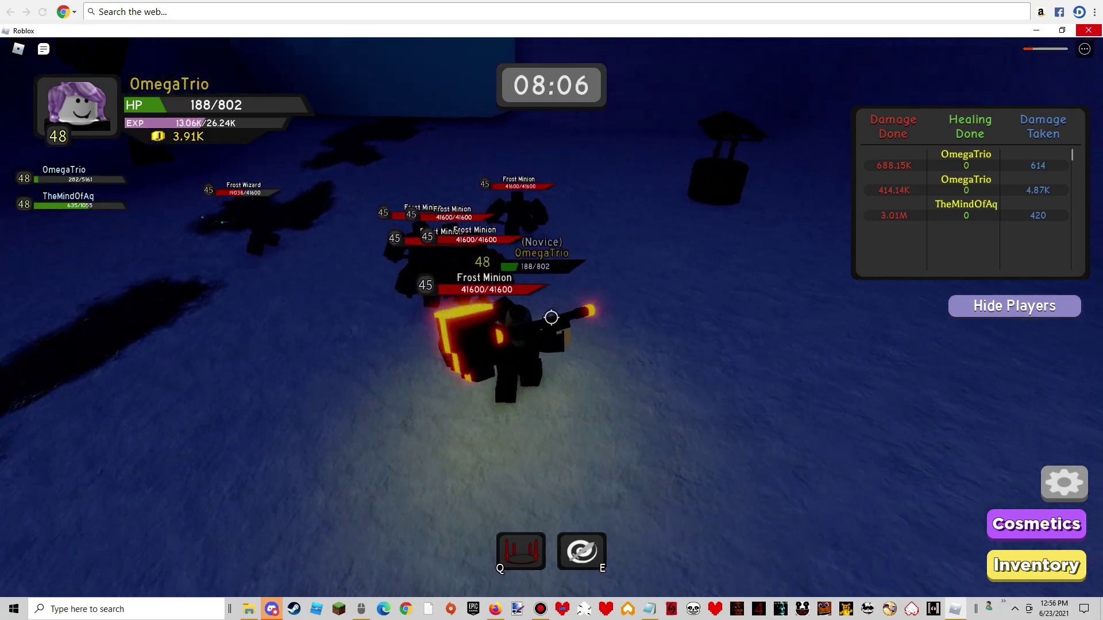
key("e")
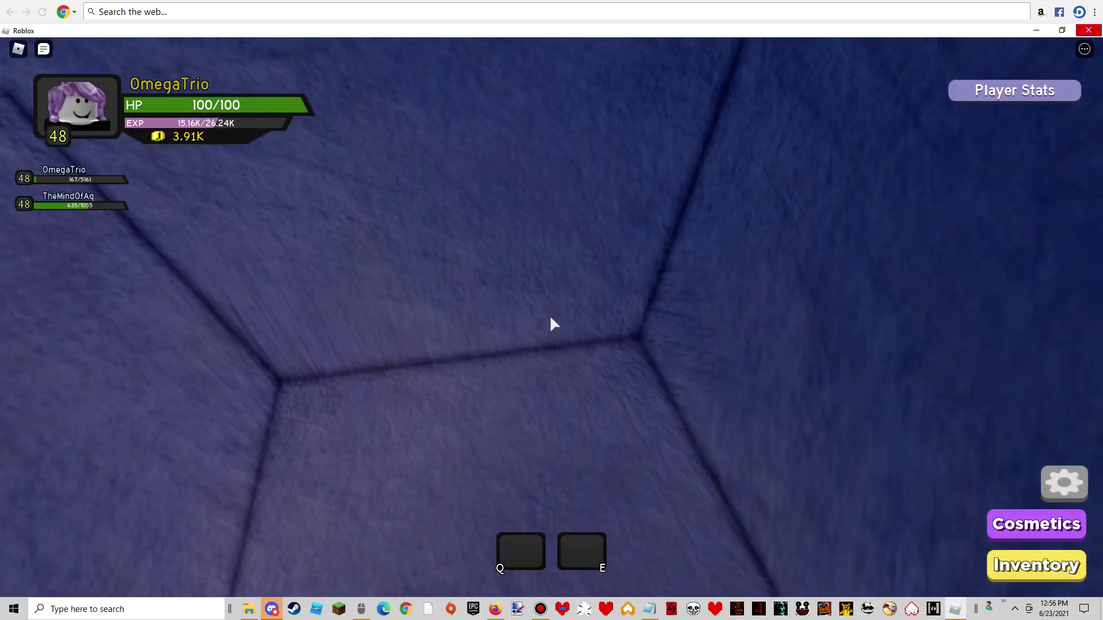
Walk back through the ice cave and along the snowy path to the Frost Wizard group.
key("w")
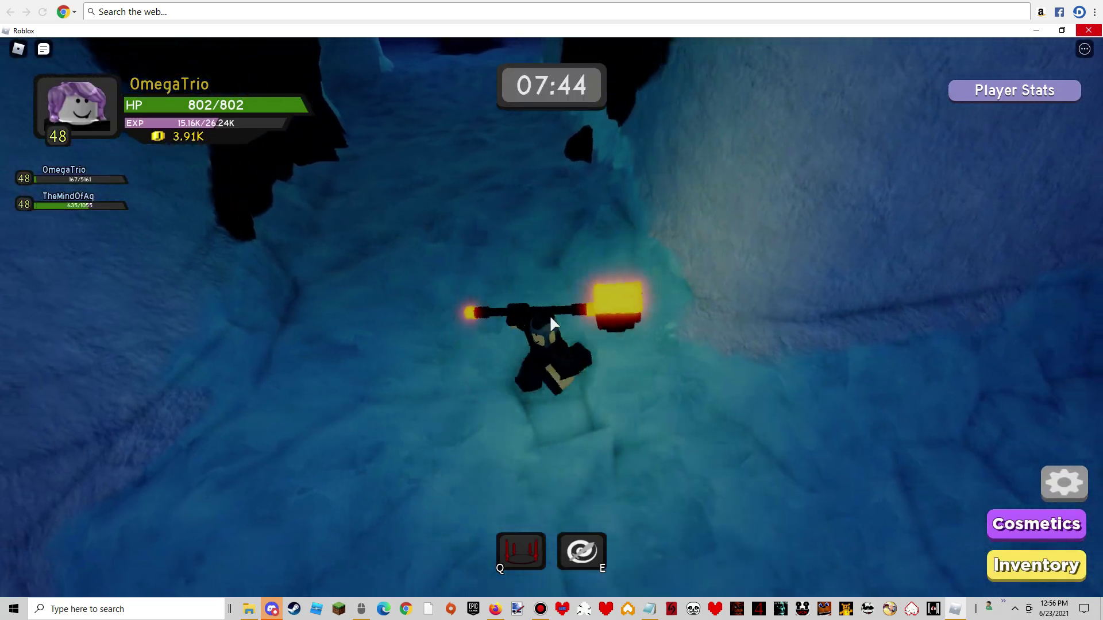
key("w")
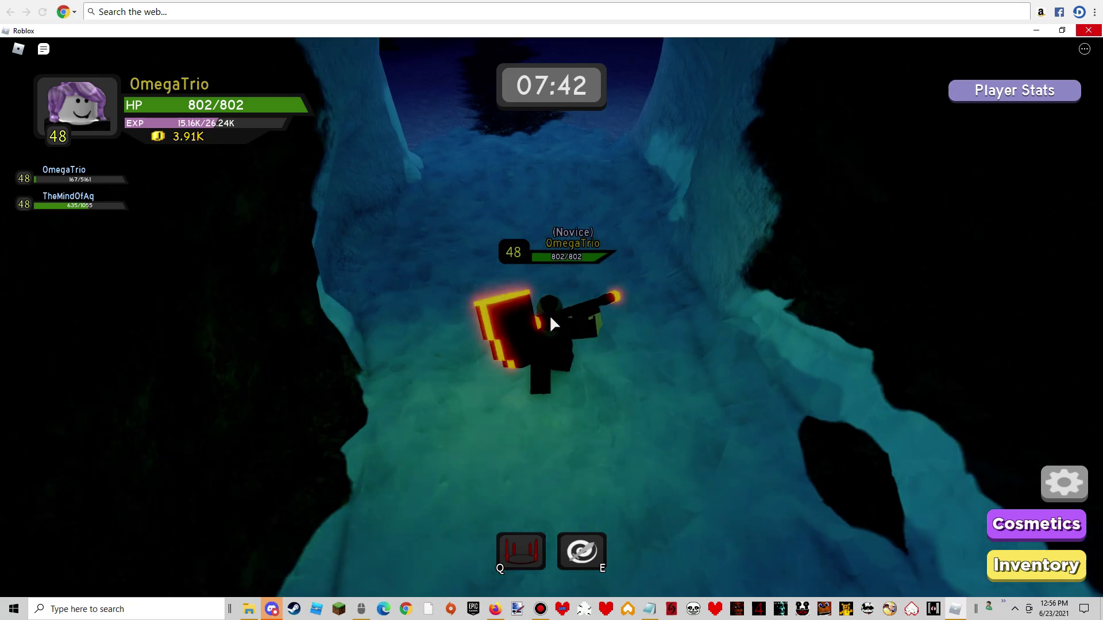
key("w")
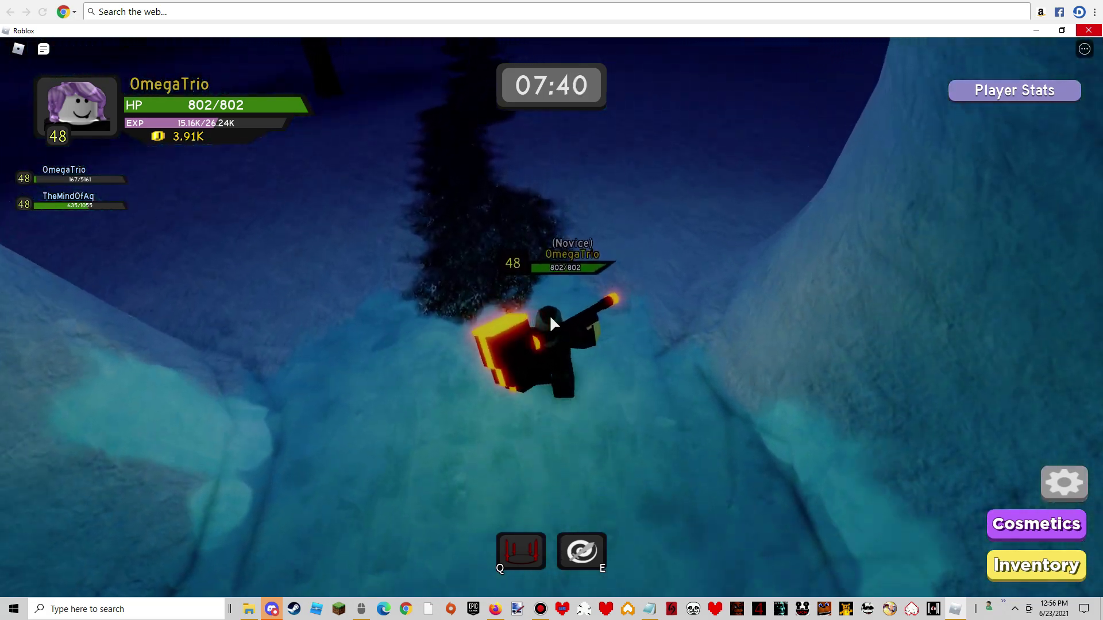
key("w")
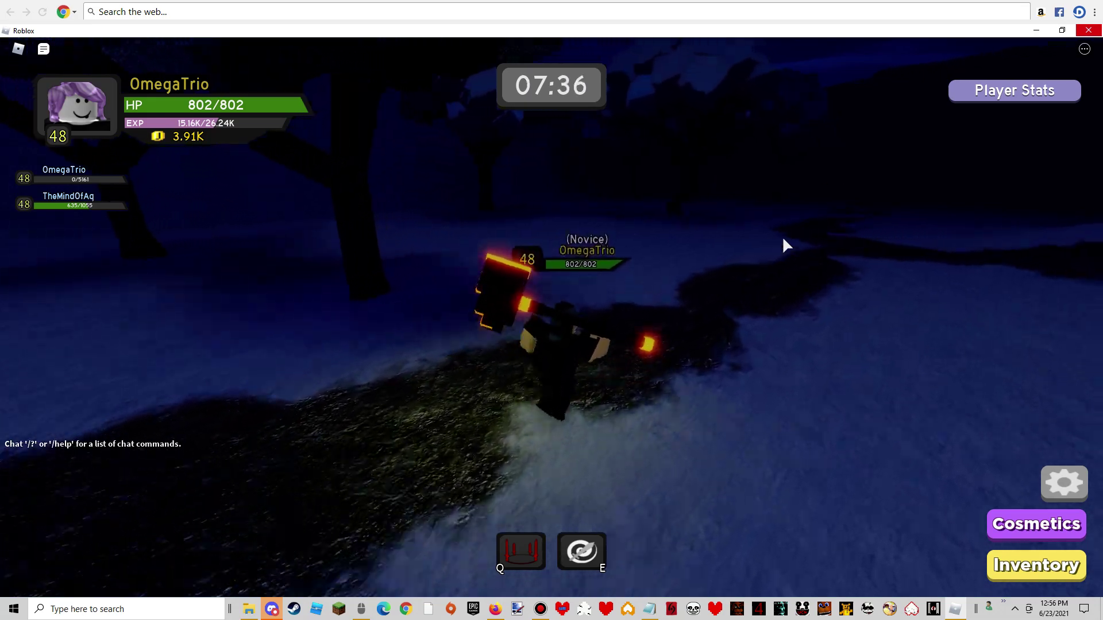
key("w")
key("w")
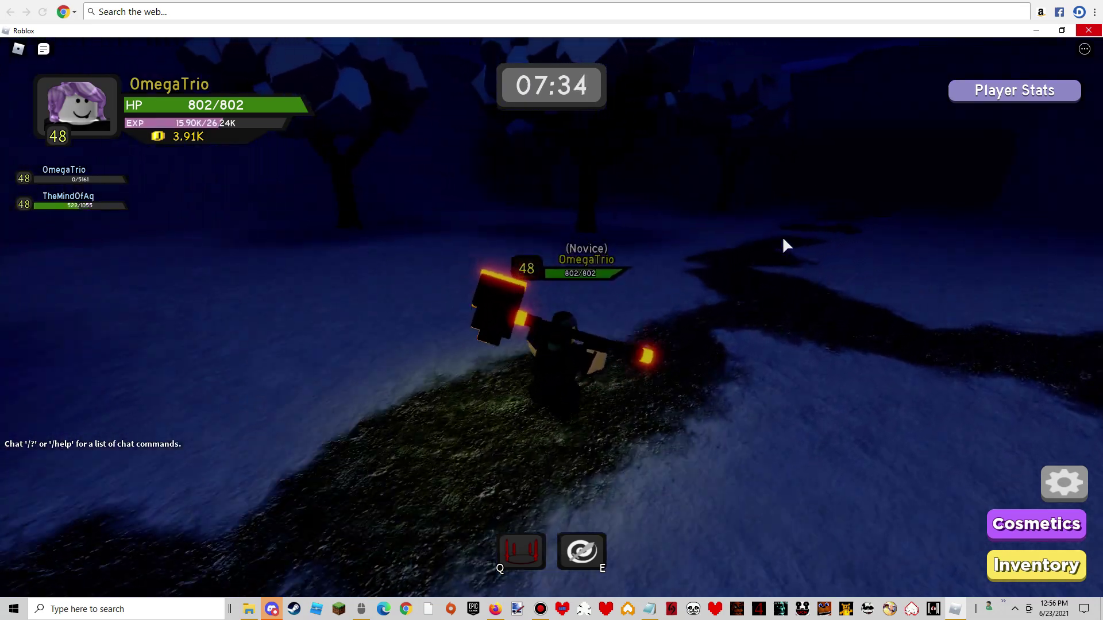
key("w")
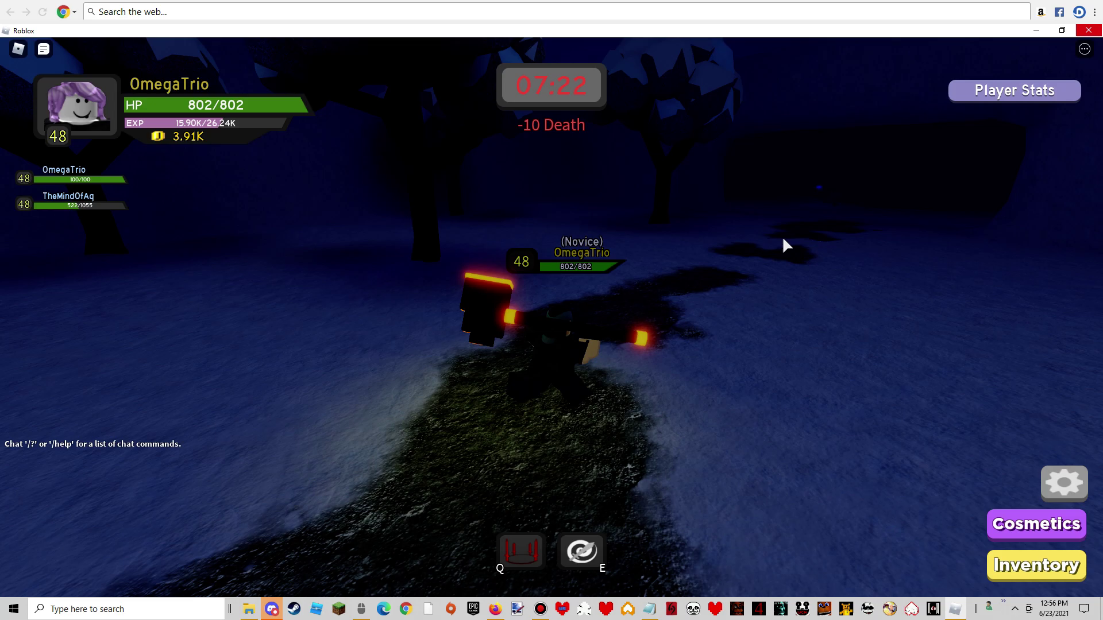
key("w")
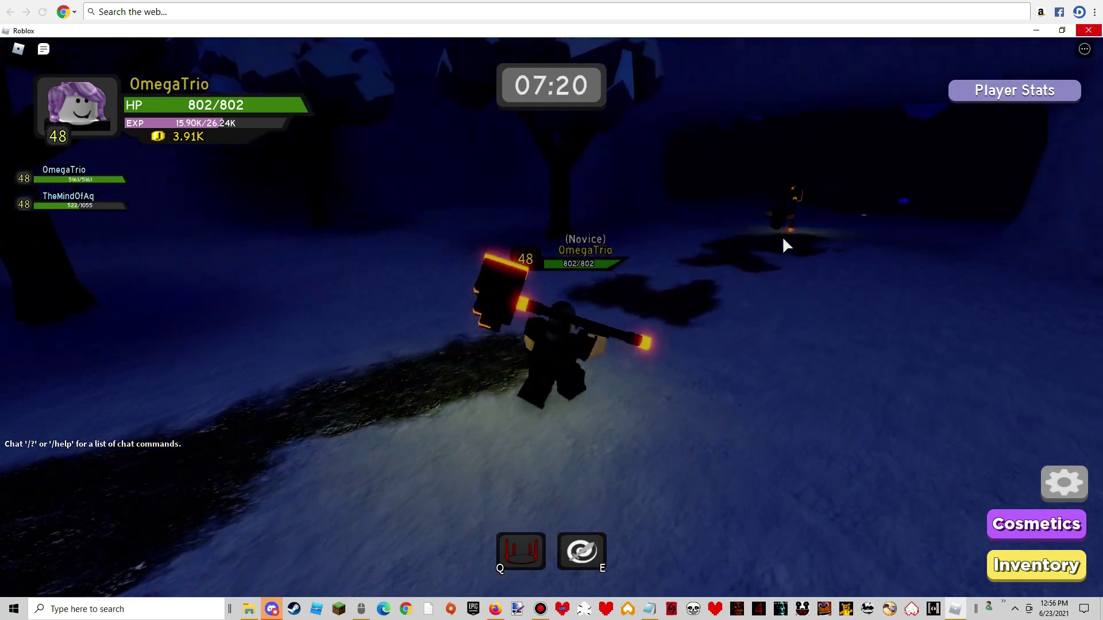
key("w")
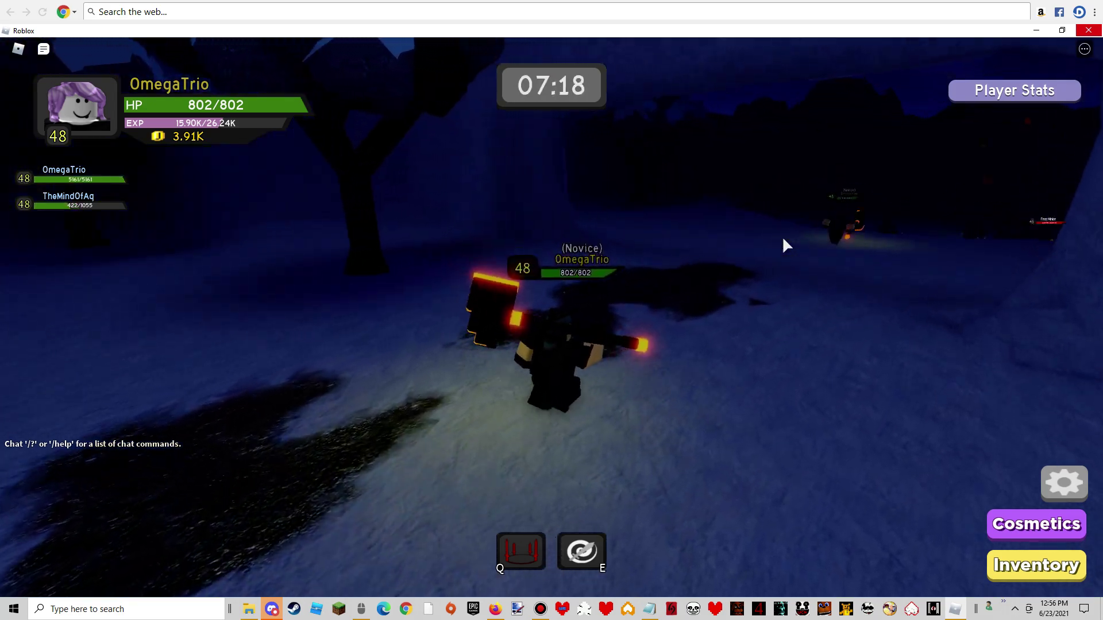
key("w")
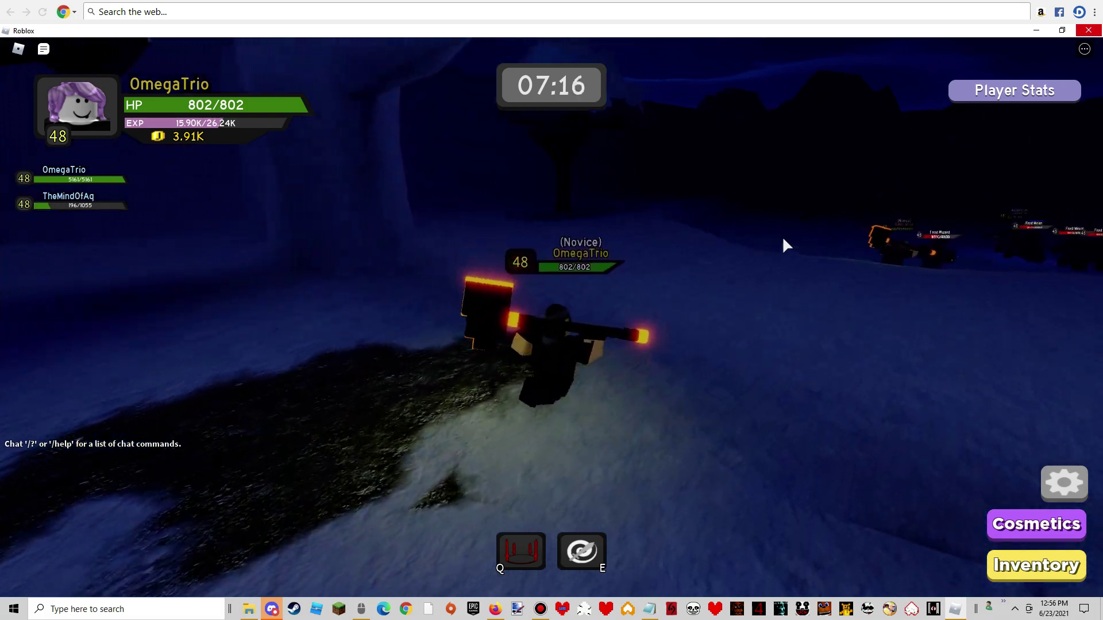
key("w")
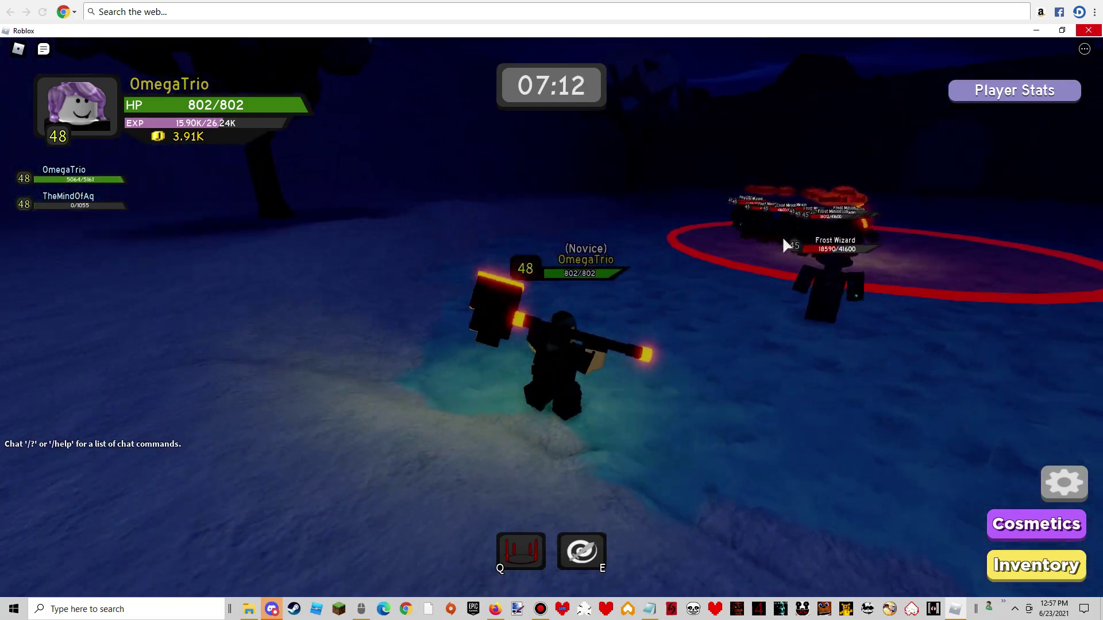
Defeat the Frost Wizard and its minions with attacks and Q/E abilities.
right_click(782, 235)
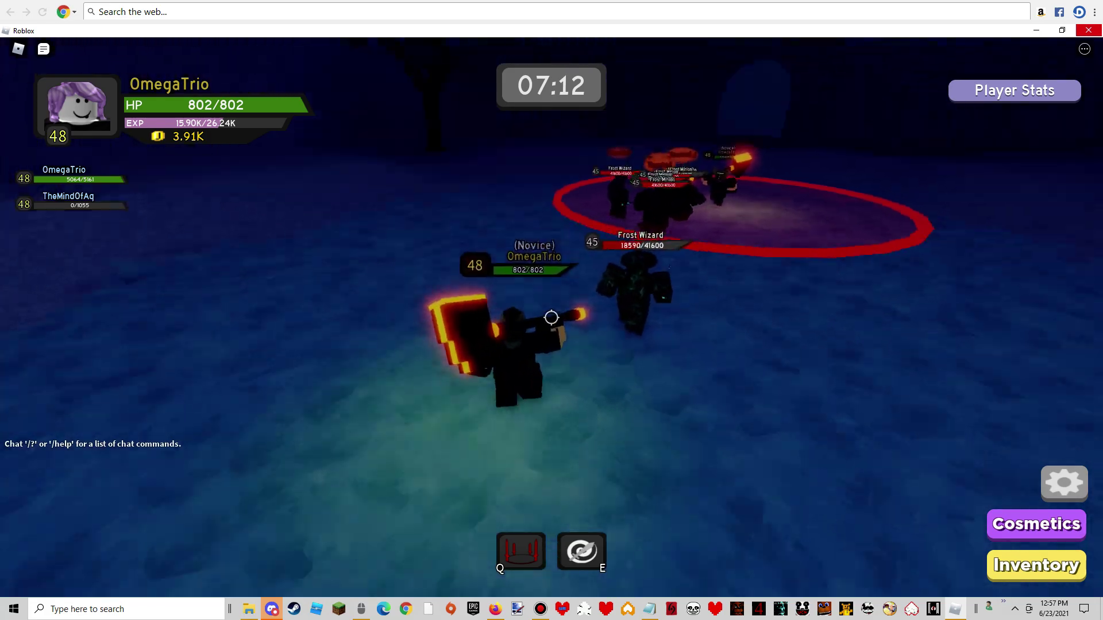
left_click(552, 318)
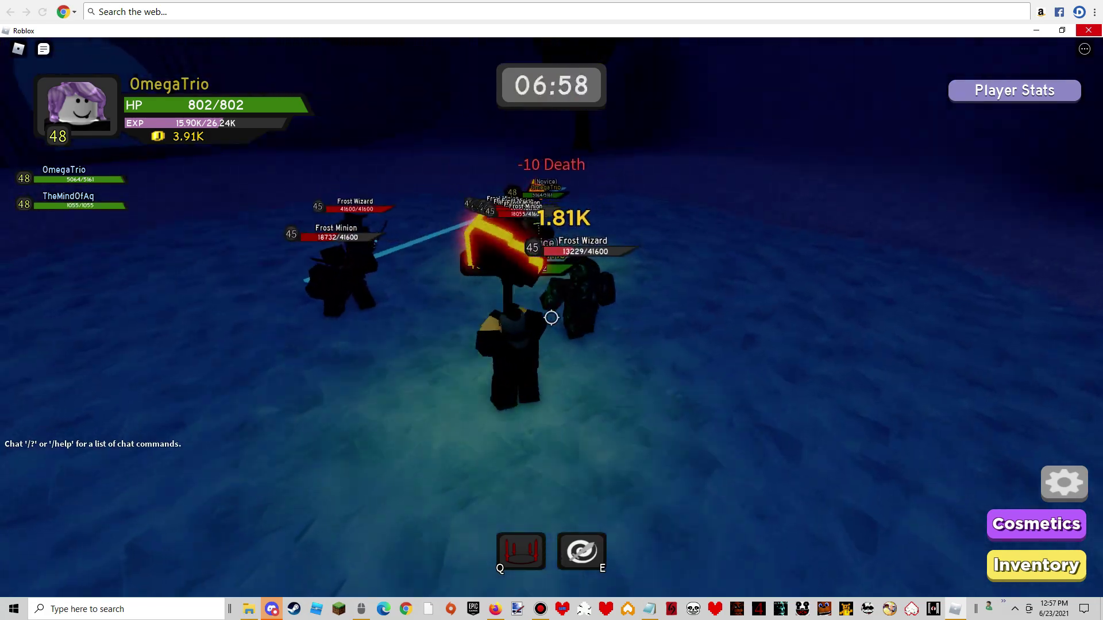
left_click_drag(551, 317, 552, 317)
key("q")
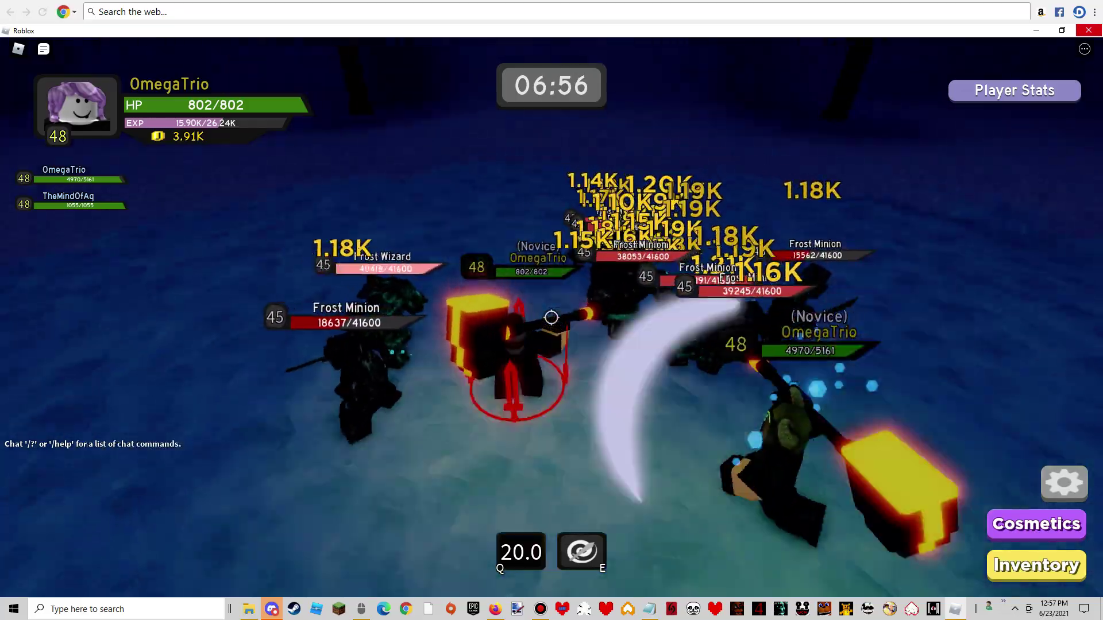
key("e")
left_click_drag(551, 317, 551, 317)
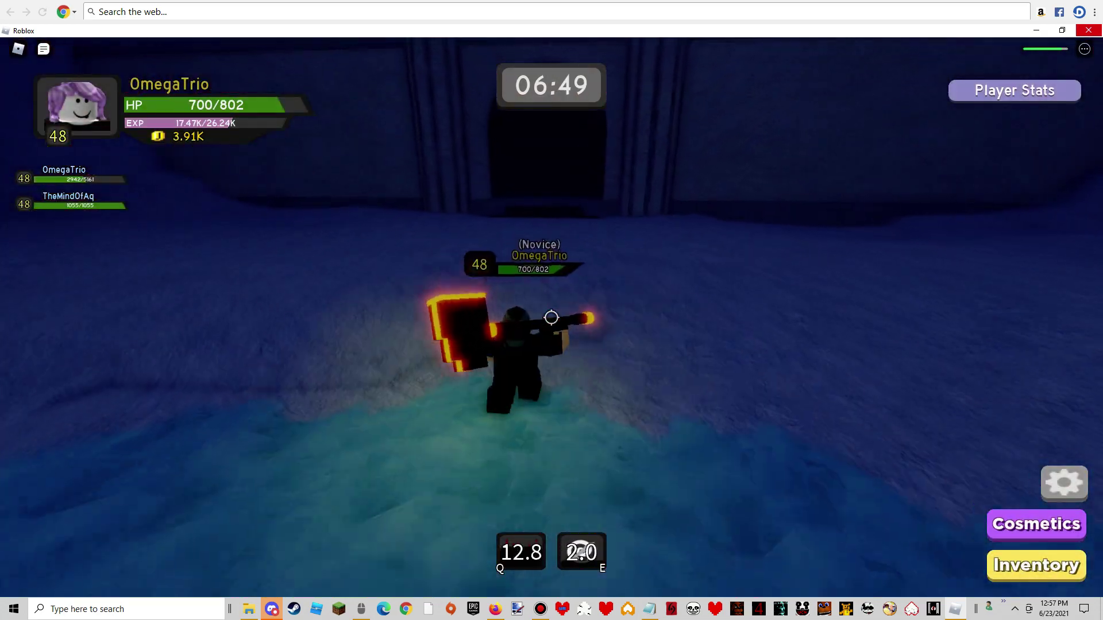
Enter the dark hall, kill the frost minion group, and climb toward the blue doorway.
key("w")
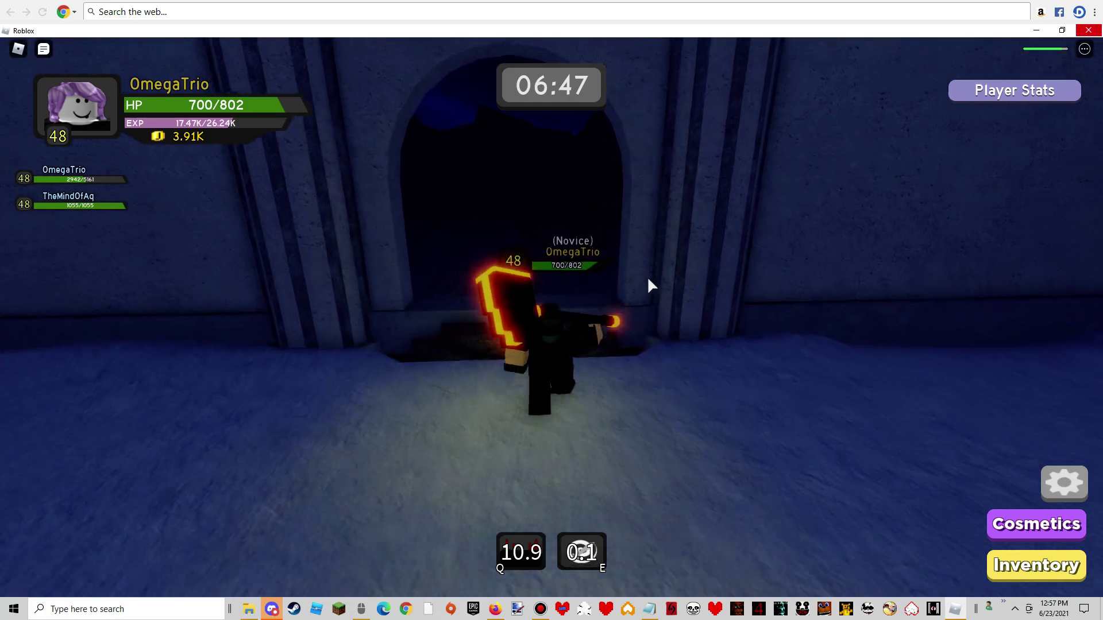
key("w")
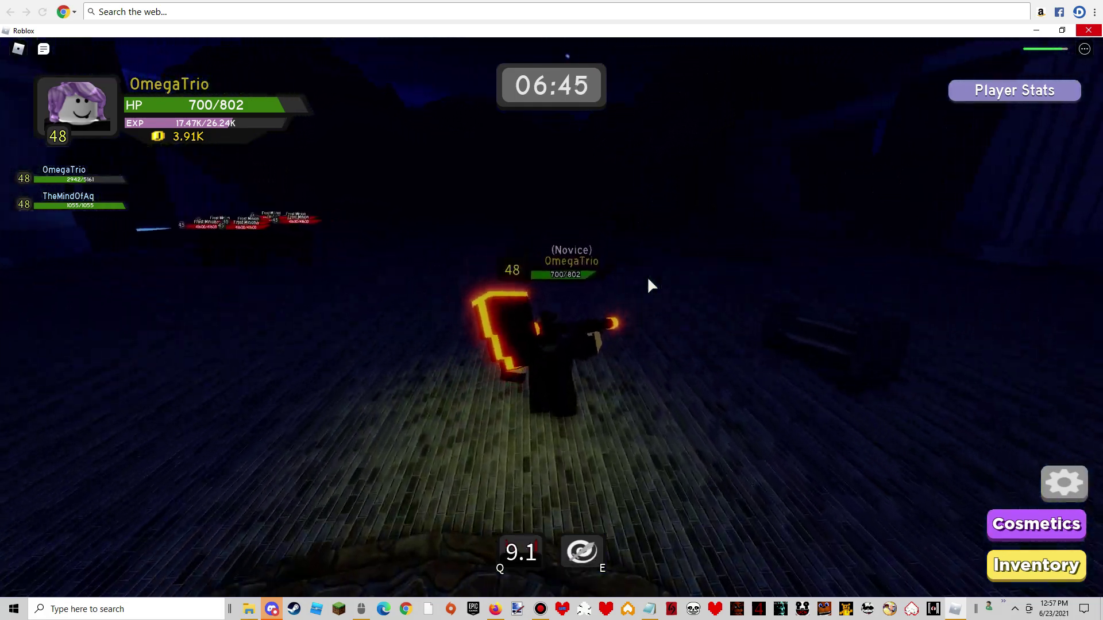
right_click(647, 277)
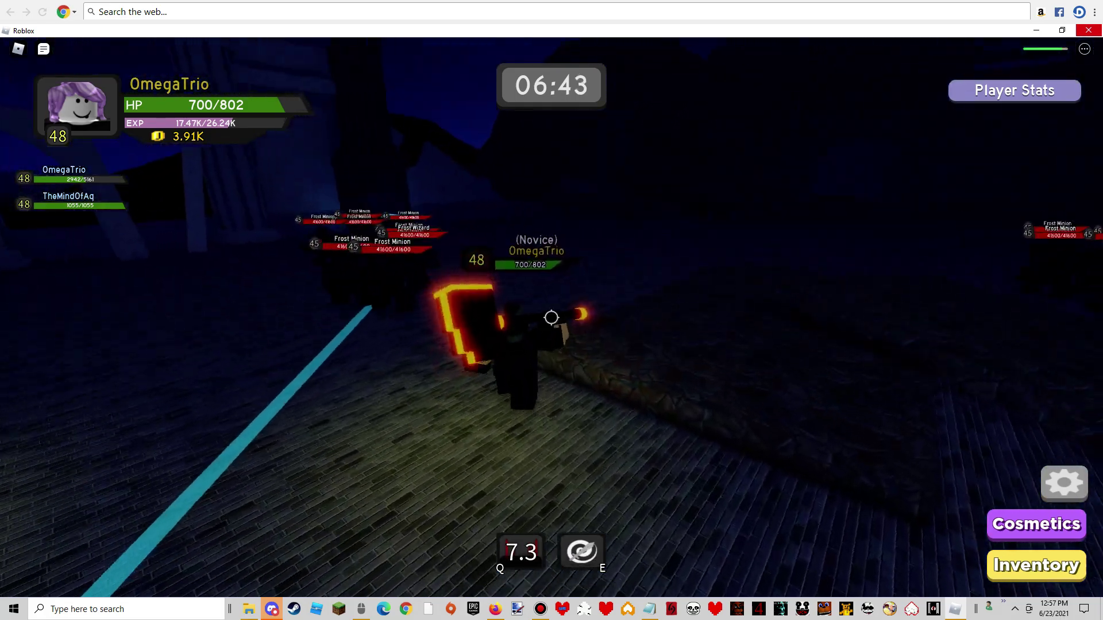
left_click(551, 319)
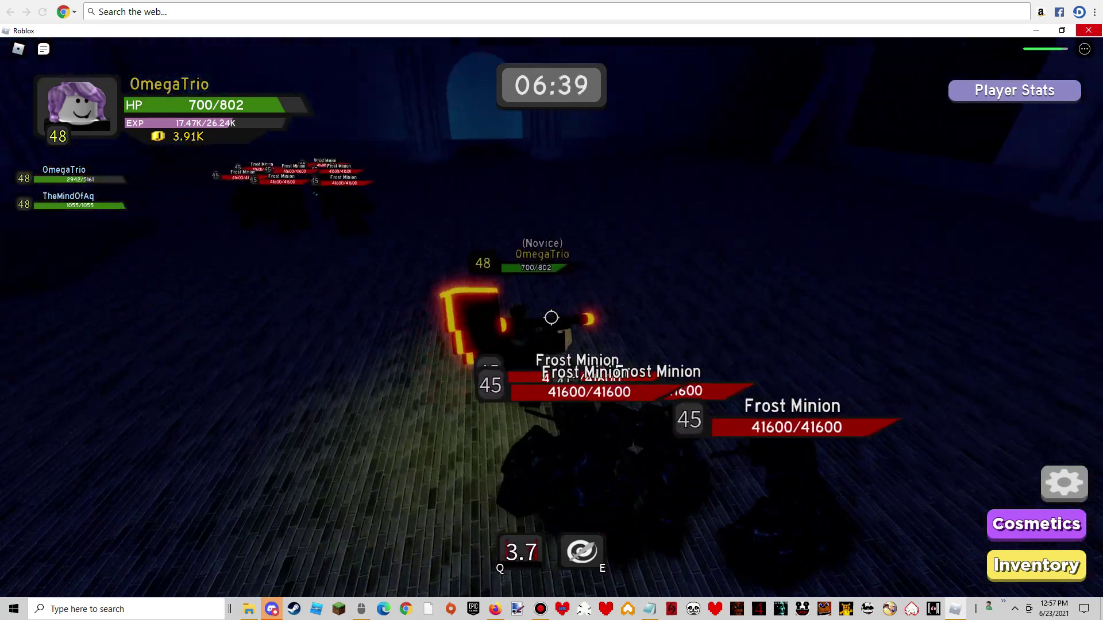
left_click(552, 317)
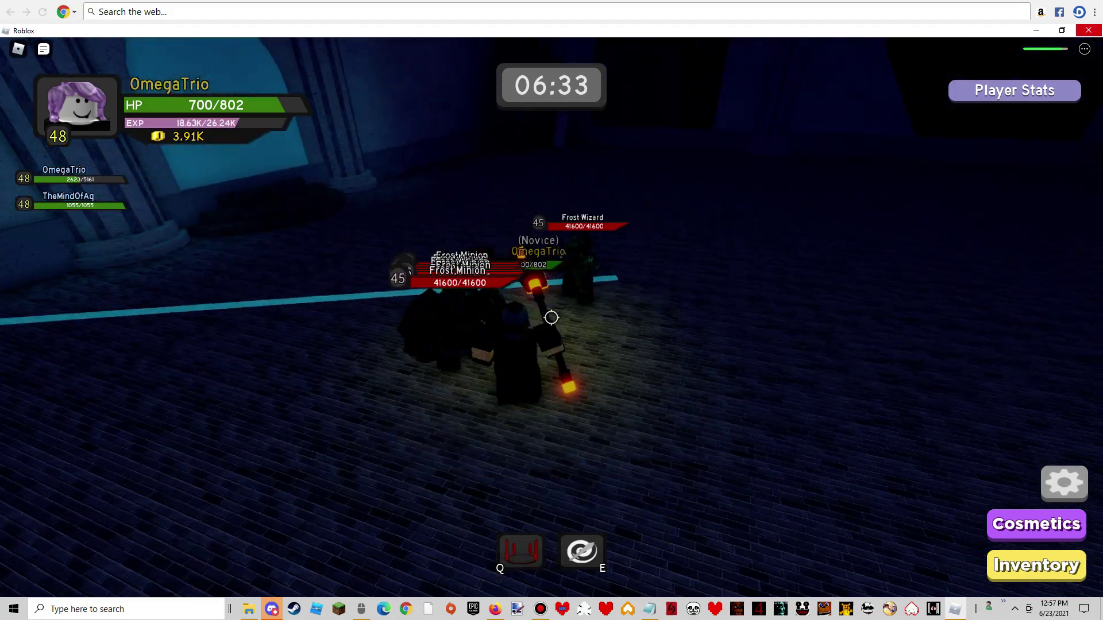
key("q")
key("e")
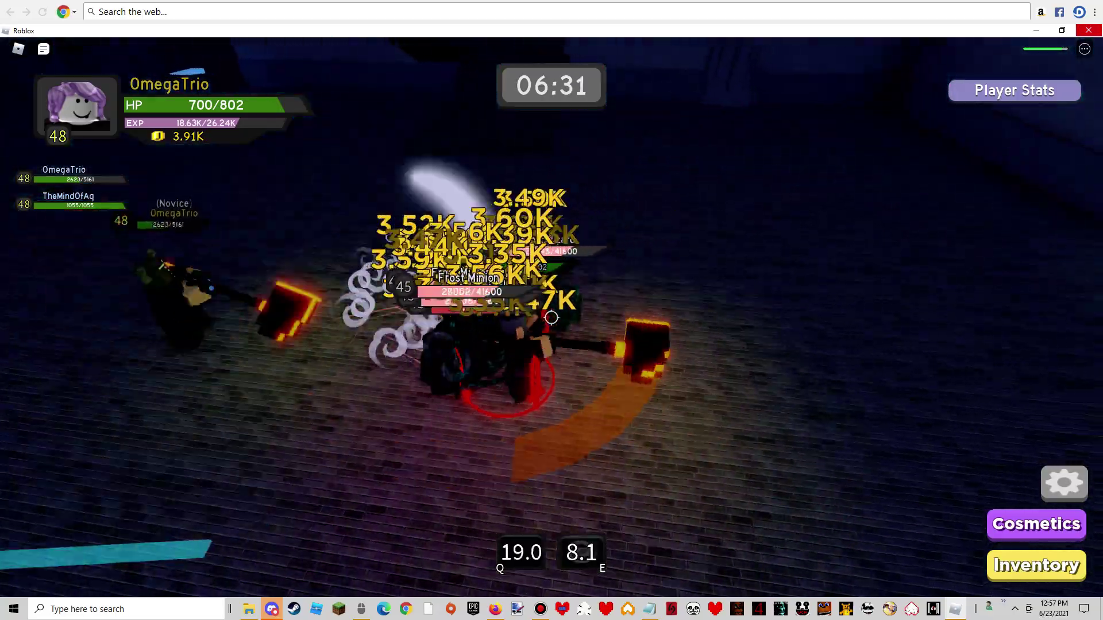
left_click(552, 318)
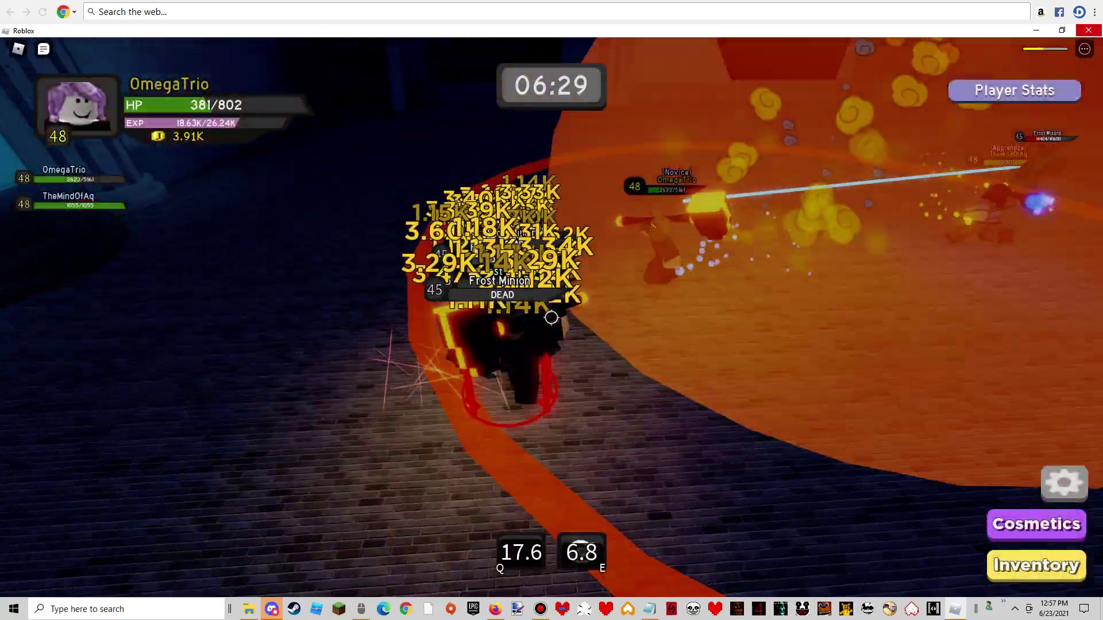
left_click_drag(552, 317, 551, 318)
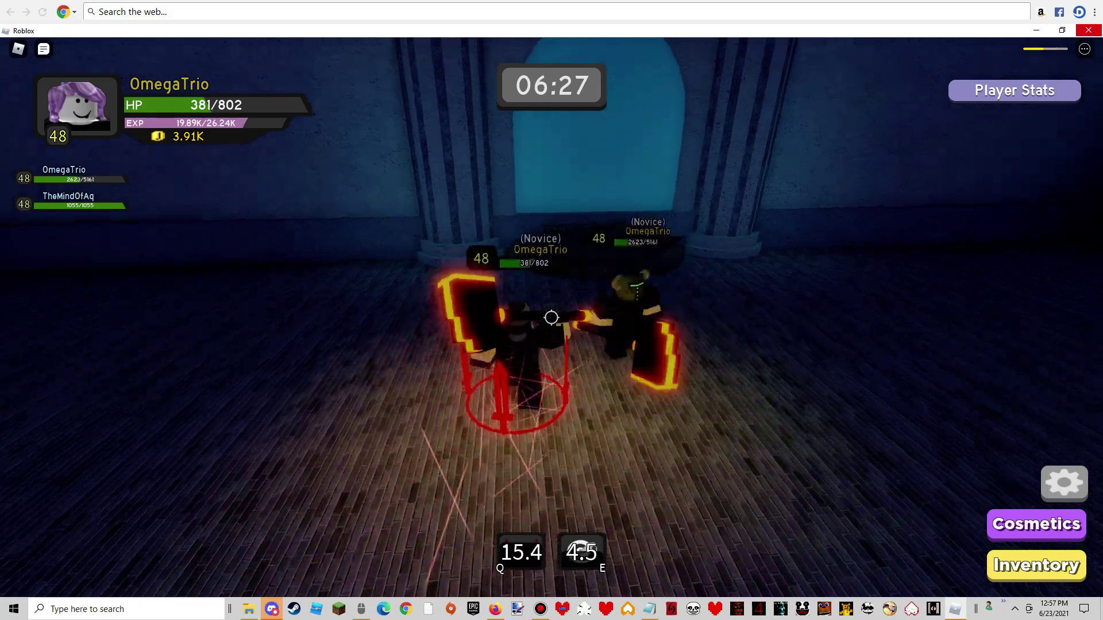
key("w")
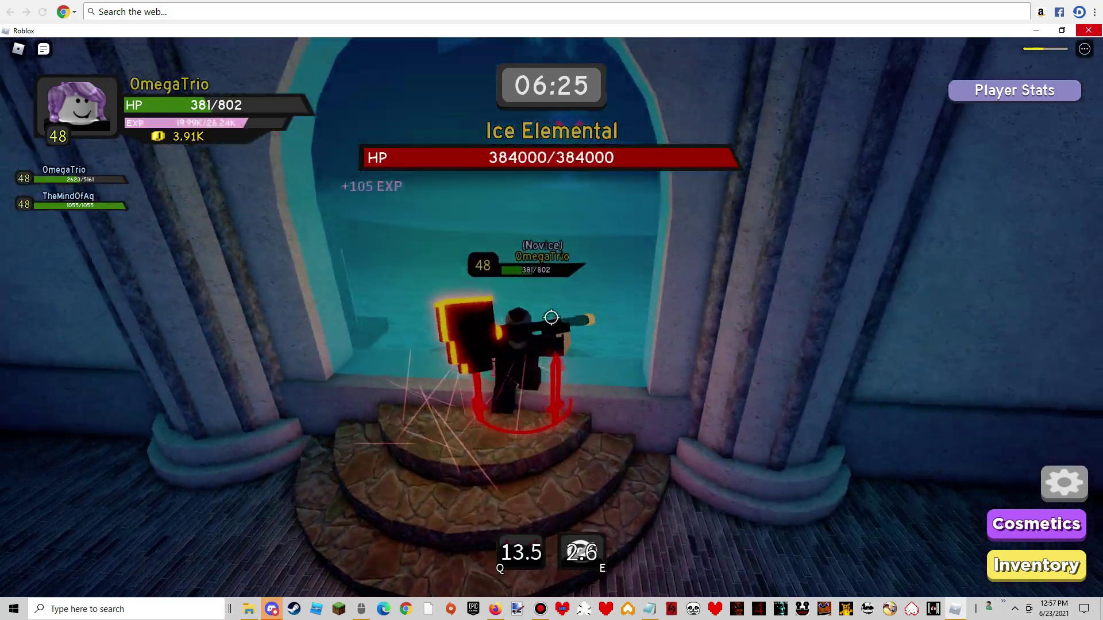
Walk into the boss arena and start hitting the Ice Elemental.
key("w")
key("w")
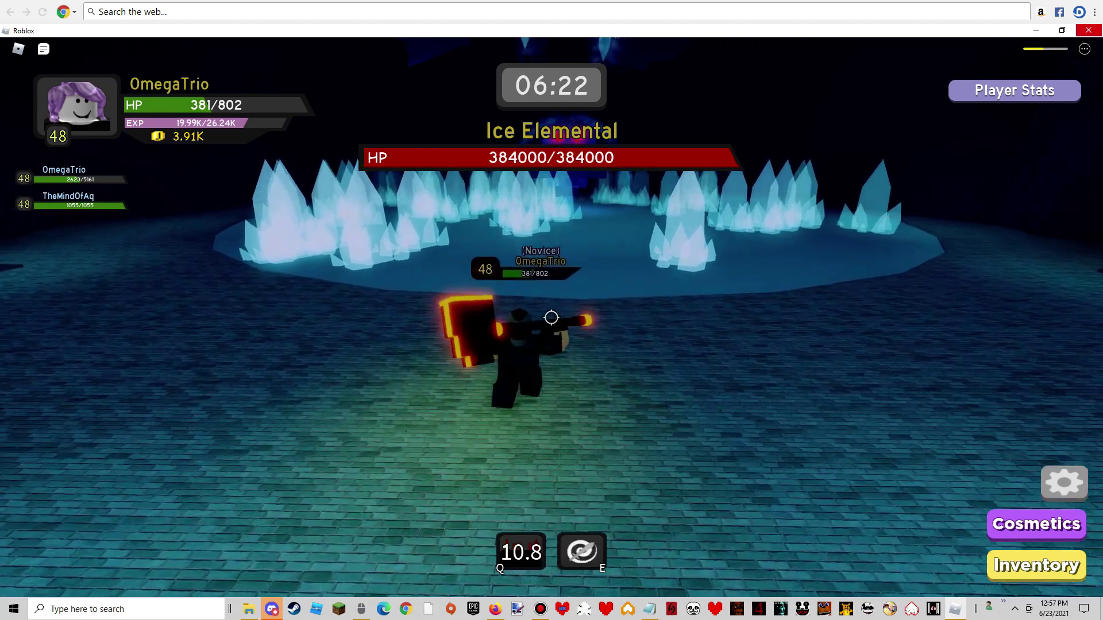
key("w")
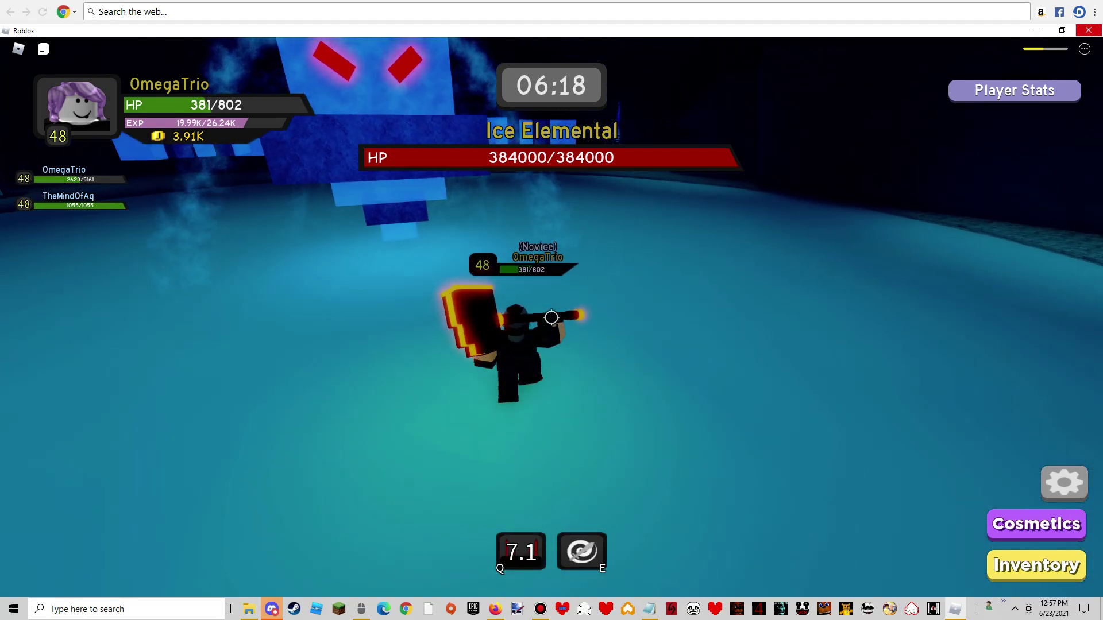
left_click(552, 318)
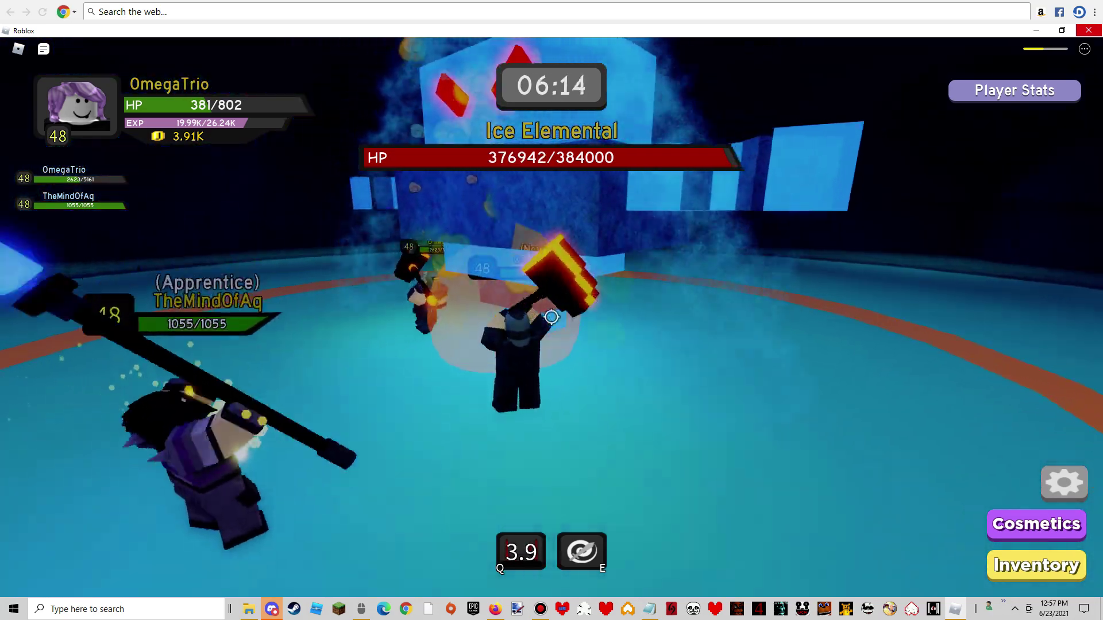
left_click(552, 318)
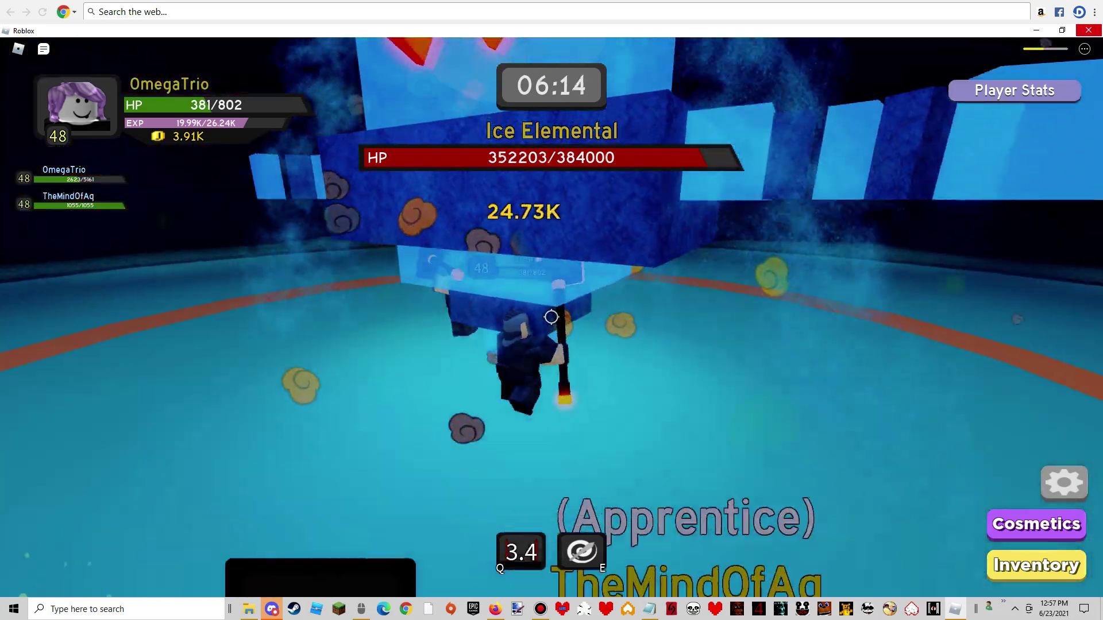
left_click(552, 319)
left_click_drag(552, 319, 552, 319)
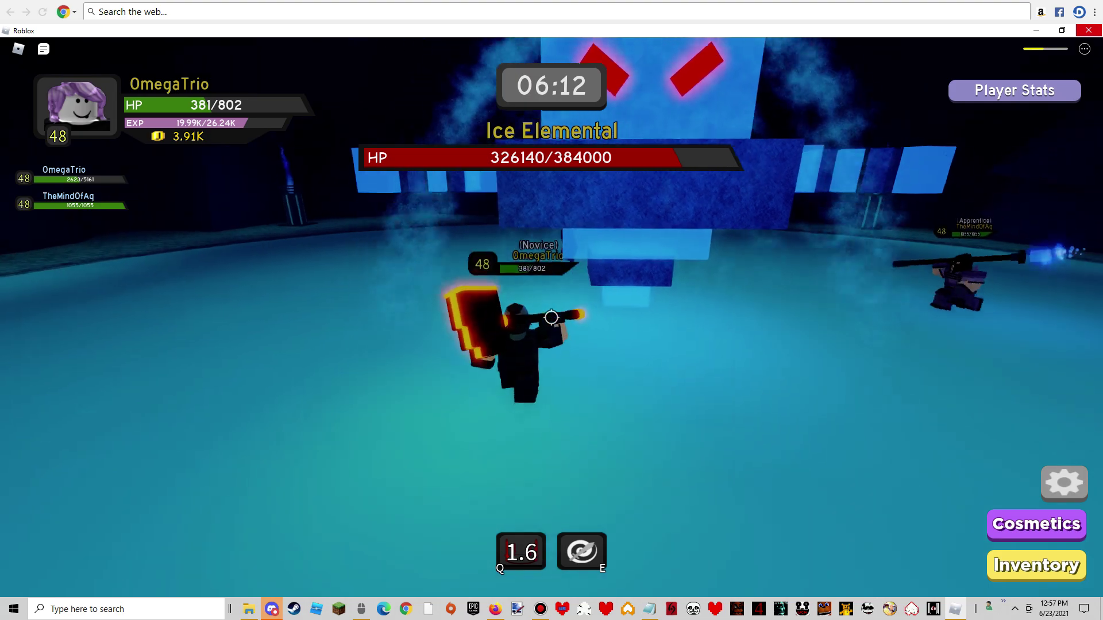
Keep landing attacks on the Ice Elemental.
left_click(552, 319)
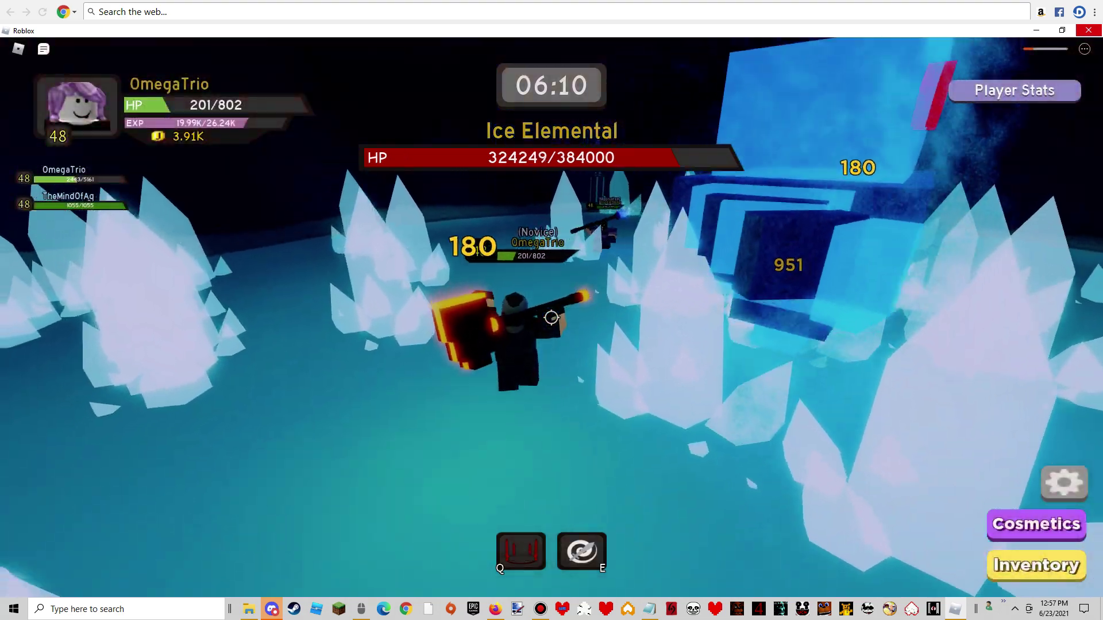
left_click(551, 319)
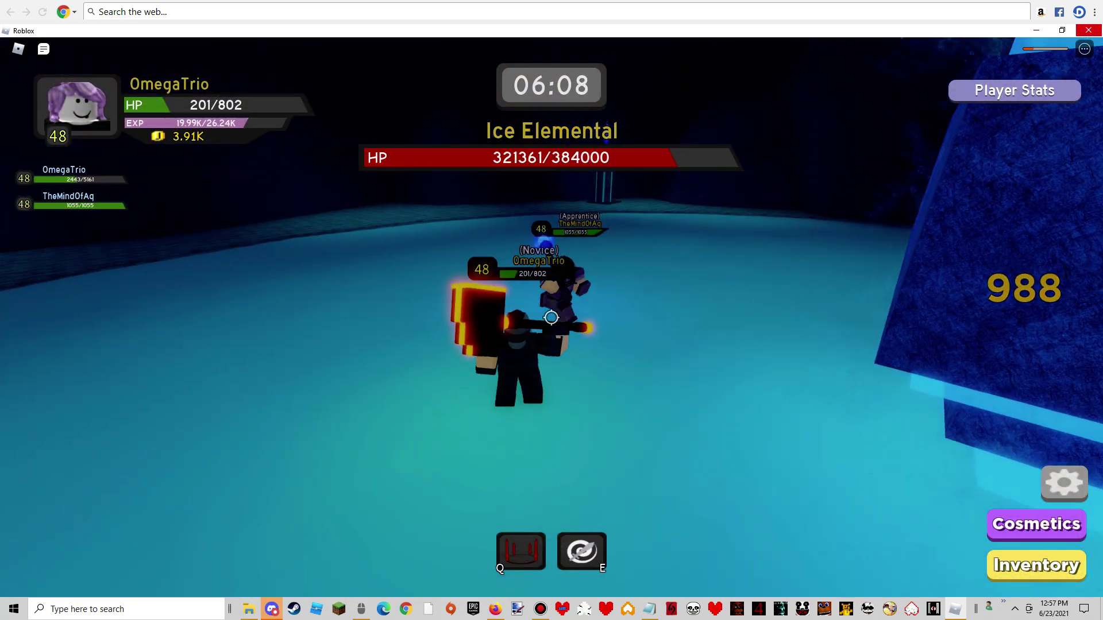
left_click(551, 319)
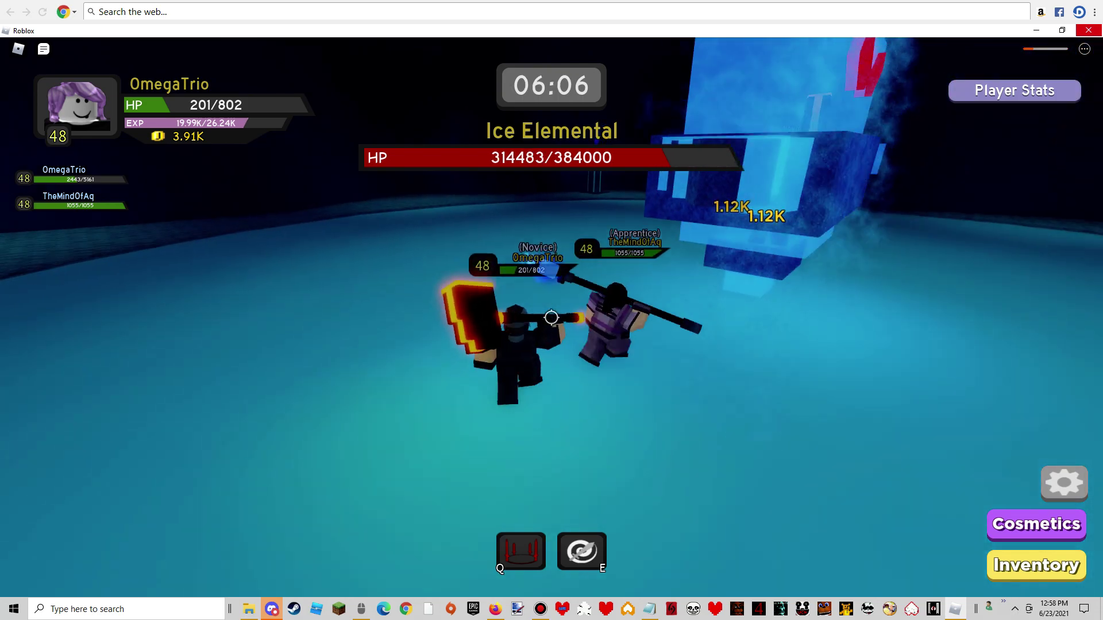
left_click(552, 319)
left_click(551, 319)
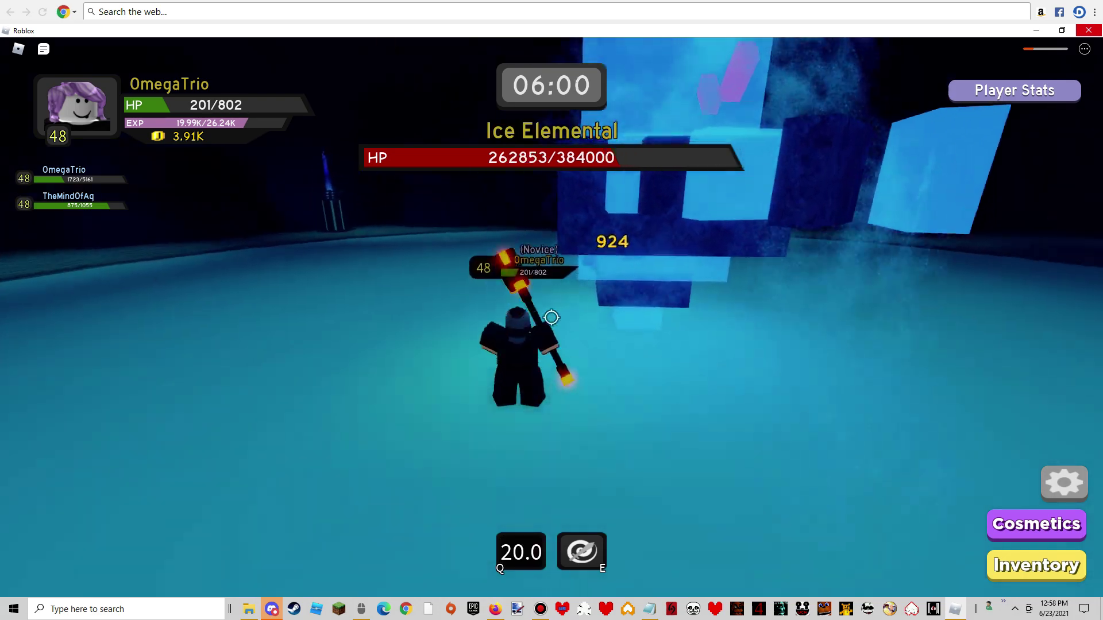
Strike the boss and nearby ice minions, adding the E ability, until the character falls.
left_click(552, 319)
key("e")
left_click(551, 318)
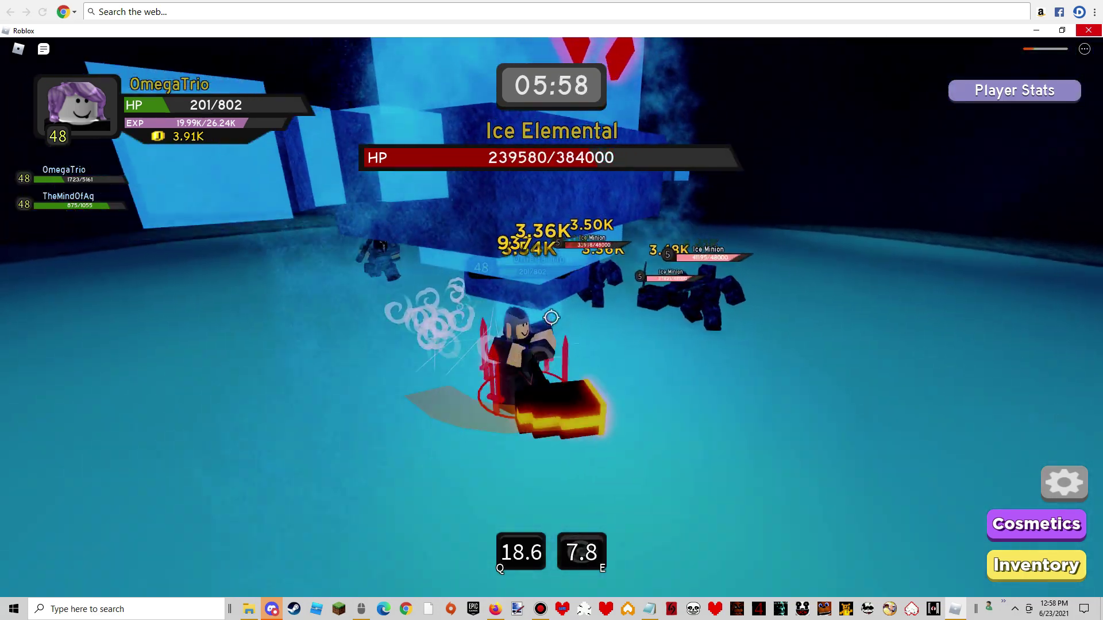
left_click(551, 320)
left_click(552, 318)
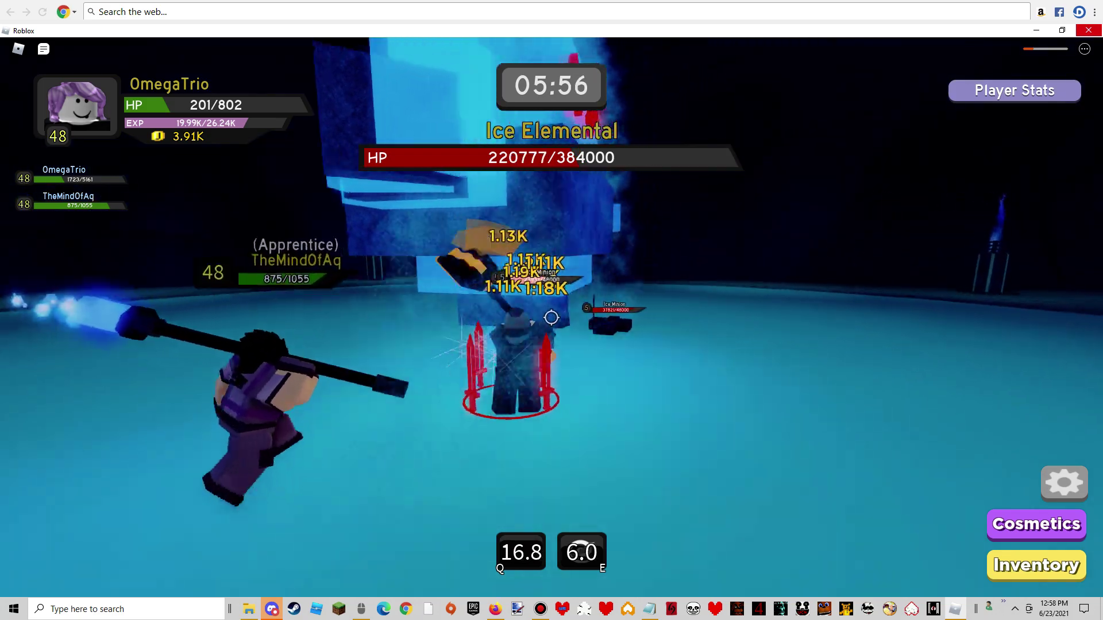
left_click(551, 318)
left_click(551, 319)
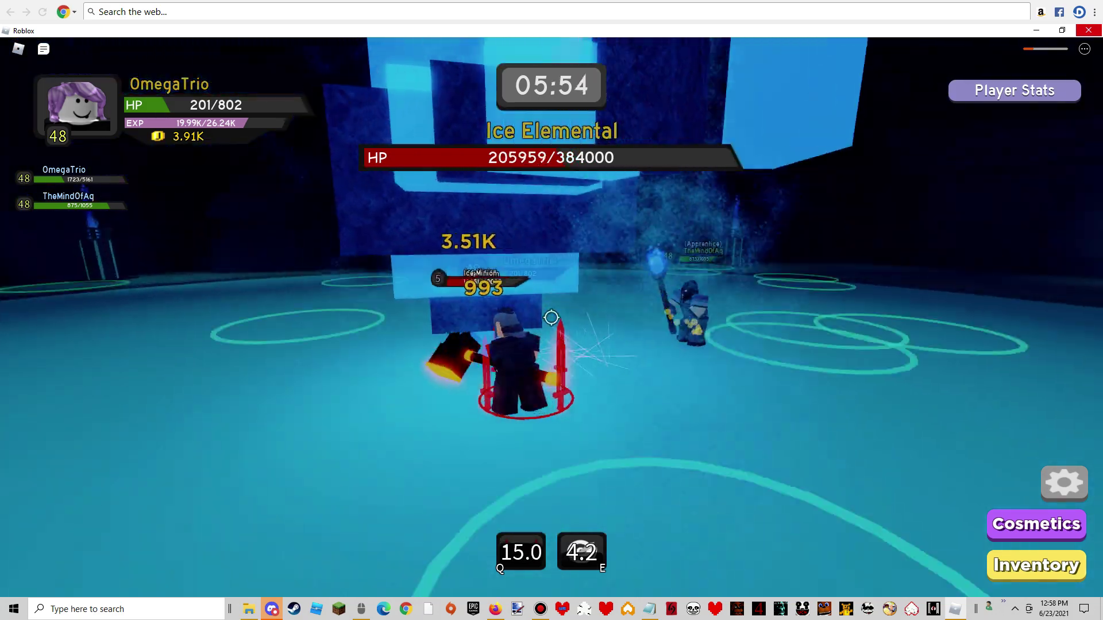
left_click(551, 319)
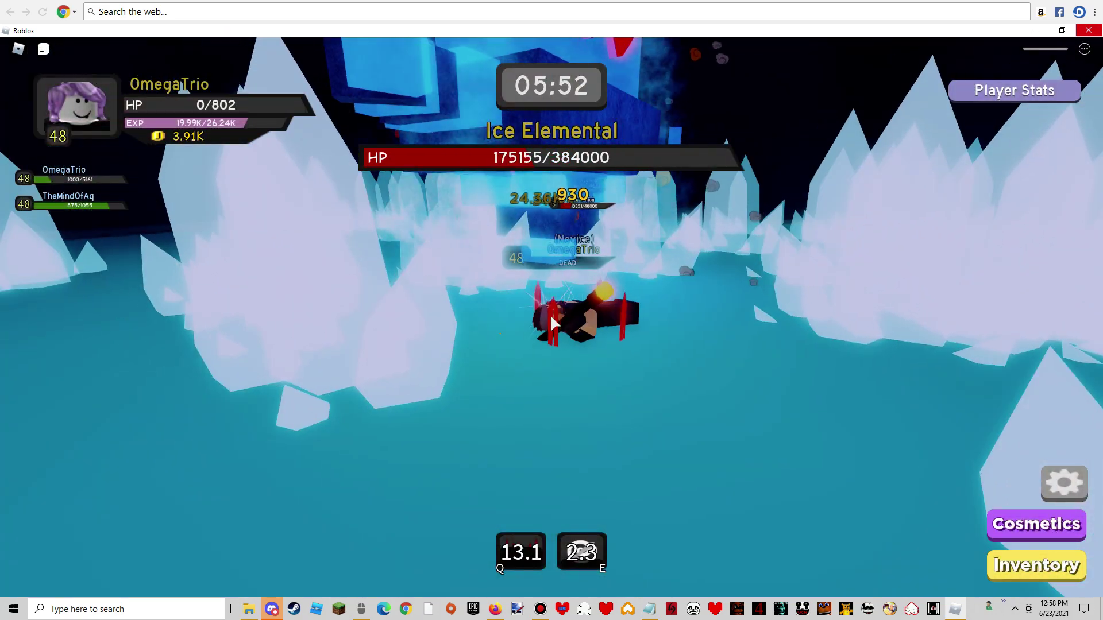